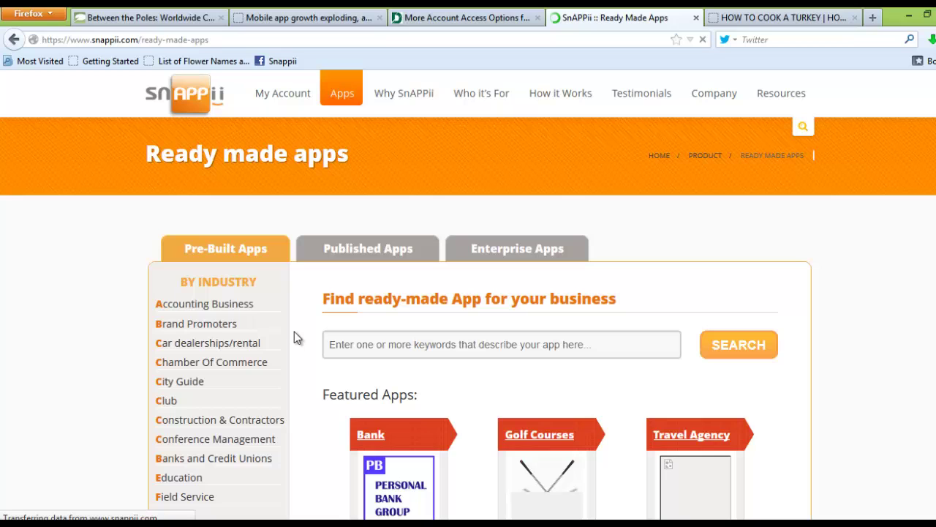
Browse the industry list and show the City Guide ready-made apps.
{"action": "scroll", "coordinate": [119, 282], "scroll_direction": "down", "scroll_amount": 2}
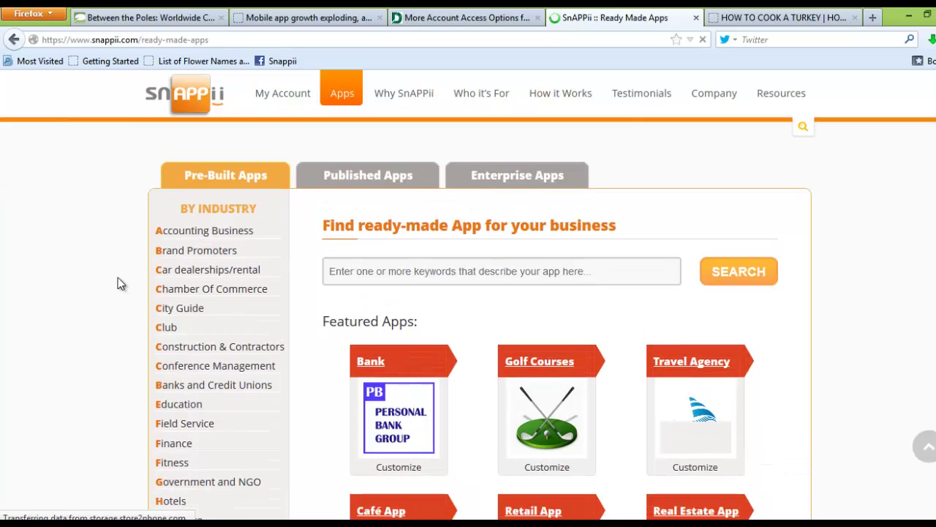
{"action": "scroll", "coordinate": [118, 277], "scroll_direction": "down", "scroll_amount": 2}
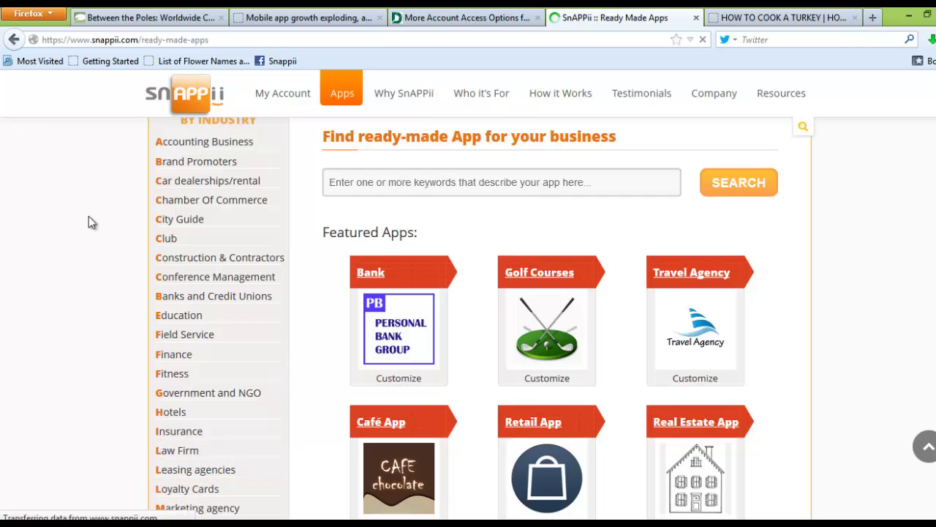
{"action": "scroll", "coordinate": [89, 219], "scroll_direction": "down", "scroll_amount": 1}
{"action": "scroll", "coordinate": [89, 218], "scroll_direction": "down", "scroll_amount": 3}
{"action": "scroll", "coordinate": [95, 211], "scroll_direction": "up", "scroll_amount": 2}
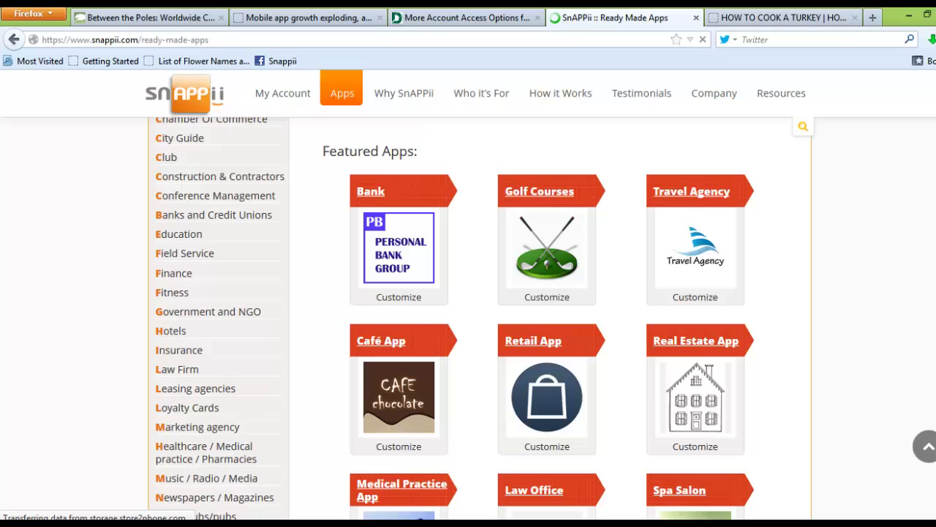
{"action": "scroll", "coordinate": [468, 293], "scroll_direction": "down", "scroll_amount": 6}
{"action": "scroll", "coordinate": [212, 192], "scroll_direction": "up", "scroll_amount": 8}
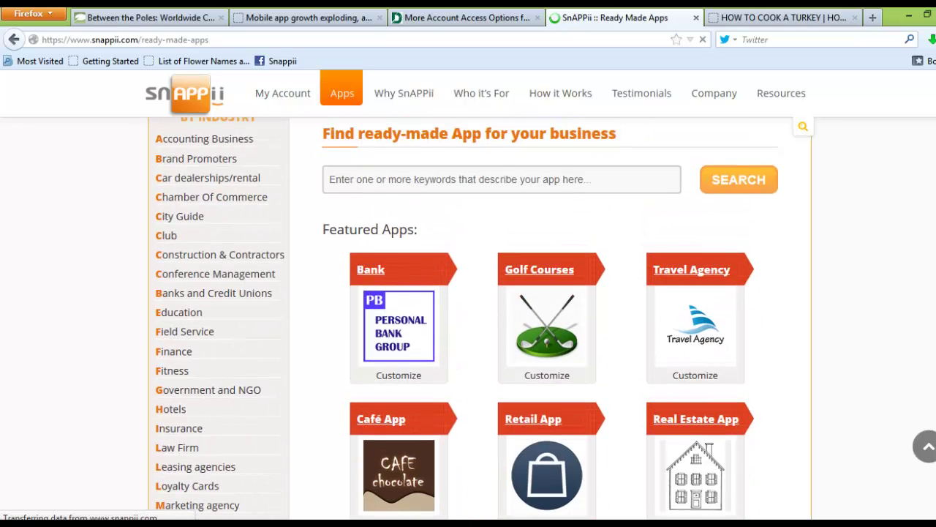
{"action": "left_click", "coordinate": [170, 216]}
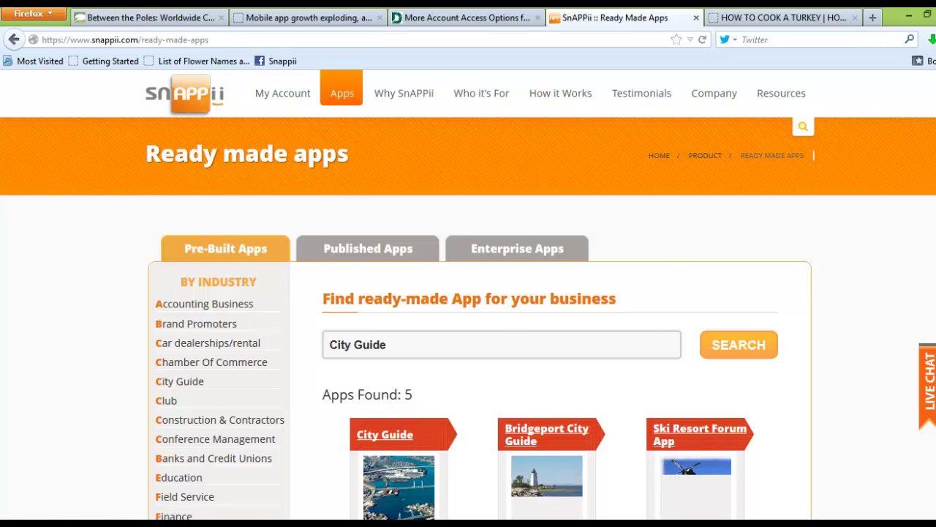
{"action": "scroll", "coordinate": [389, 351], "scroll_direction": "down", "scroll_amount": 3}
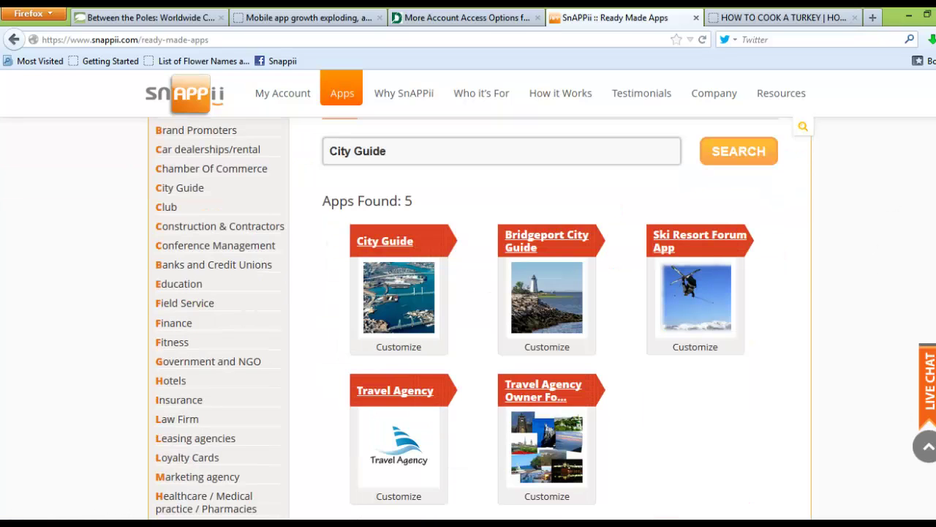
{"action": "scroll", "coordinate": [496, 247], "scroll_direction": "up", "scroll_amount": 2}
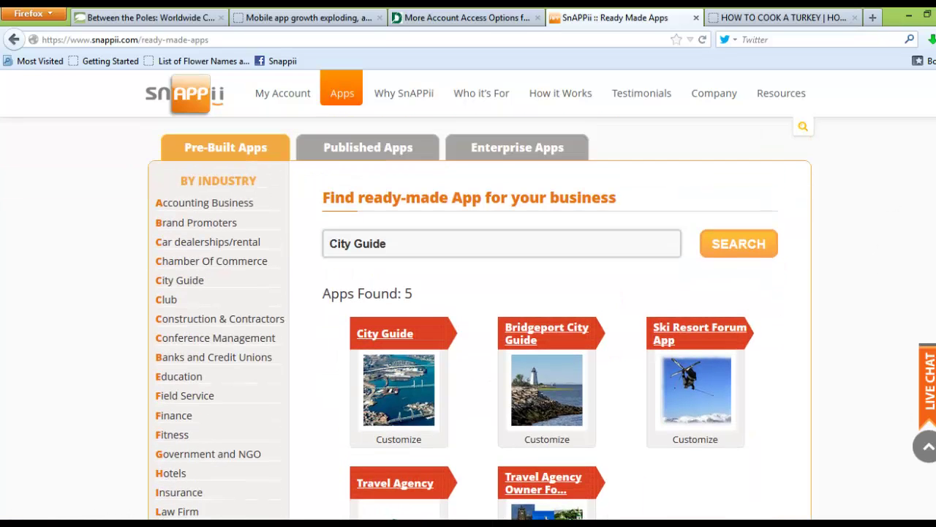
Search the templates for 'legal' and scroll down to the Law Office card.
{"action": "triple_click", "coordinate": [454, 240]}
{"action": "type", "text": "legal"}
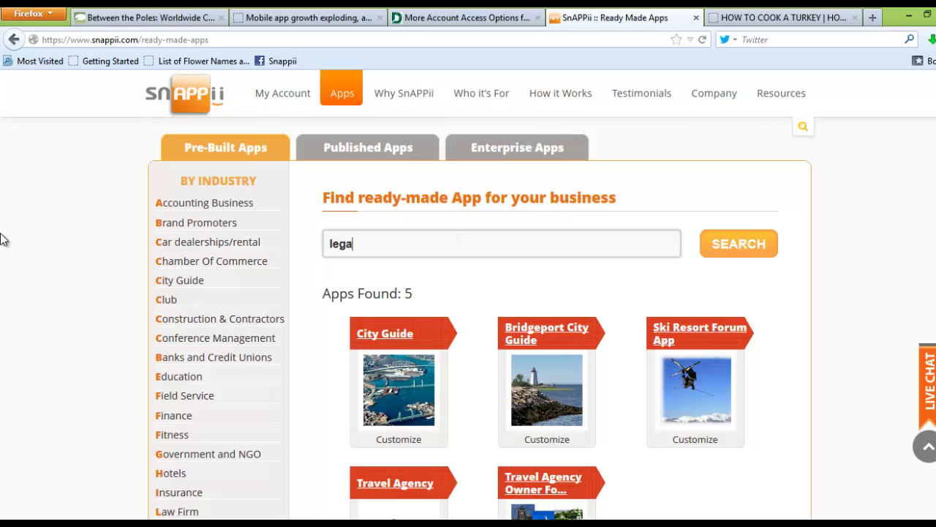
{"action": "key", "text": "Return"}
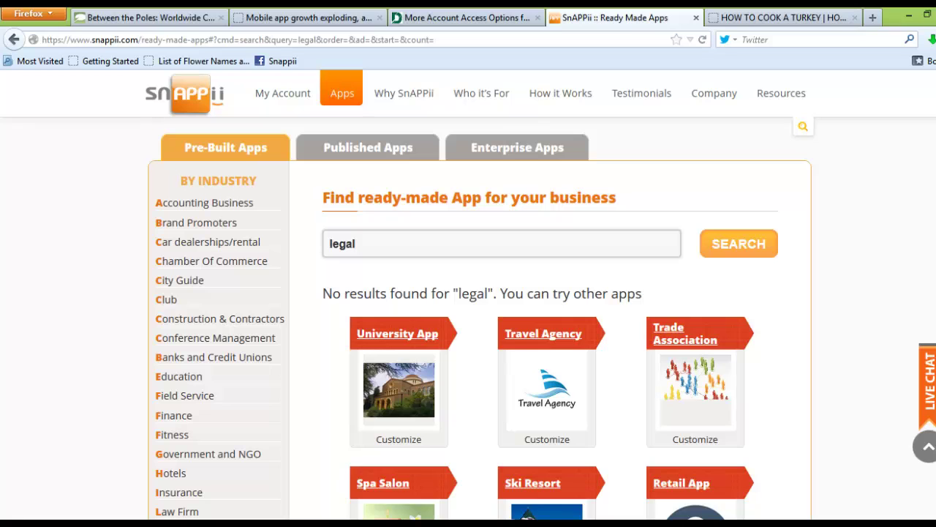
{"action": "scroll", "coordinate": [469, 322], "scroll_direction": "down", "scroll_amount": 3}
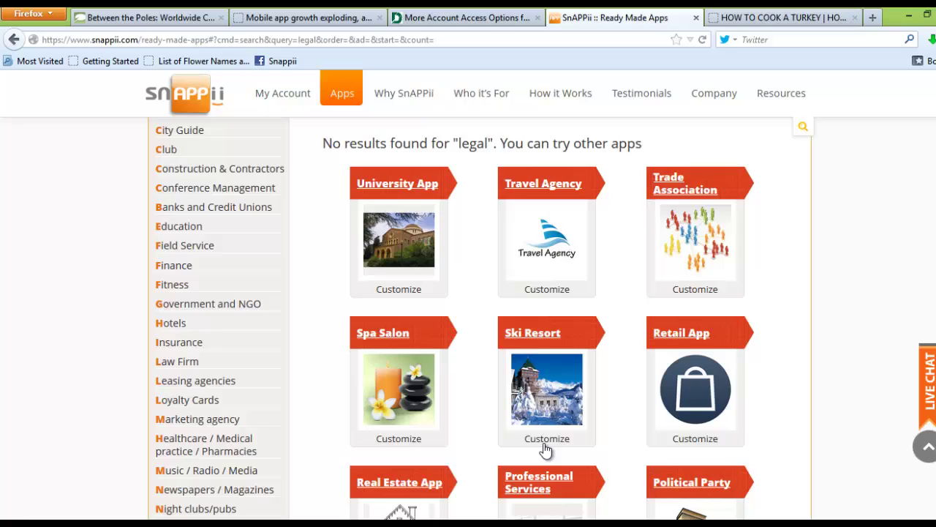
{"action": "scroll", "coordinate": [859, 287], "scroll_direction": "up", "scroll_amount": 1}
{"action": "scroll", "coordinate": [859, 286], "scroll_direction": "down", "scroll_amount": 4}
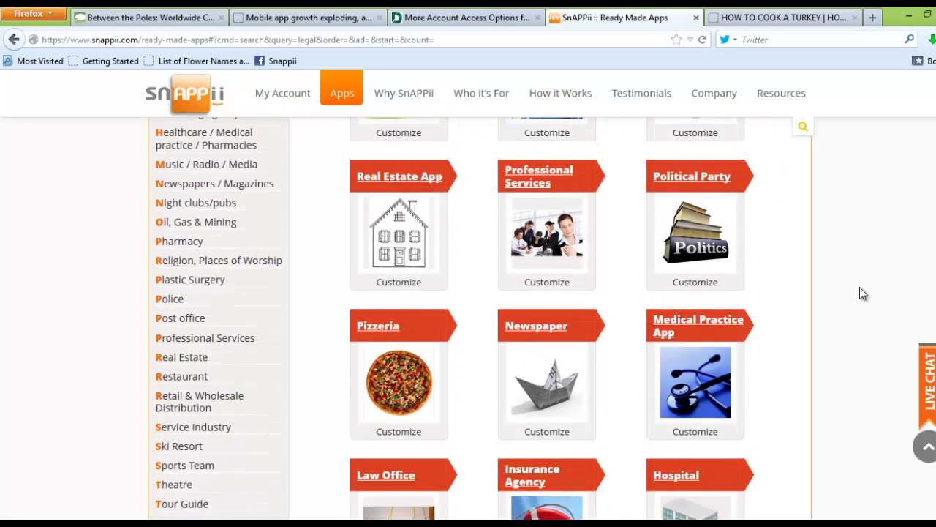
{"action": "scroll", "coordinate": [860, 292], "scroll_direction": "down", "scroll_amount": 1}
Open the Law Office card, dismiss the location prompt, and scroll to the phone demo.
{"action": "left_click", "coordinate": [392, 433]}
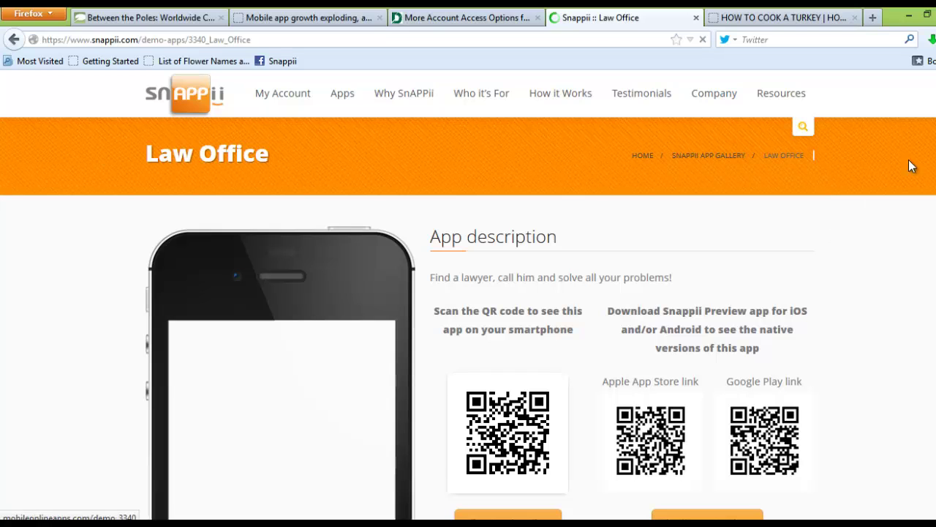
{"action": "scroll", "coordinate": [911, 165], "scroll_direction": "down", "scroll_amount": 1}
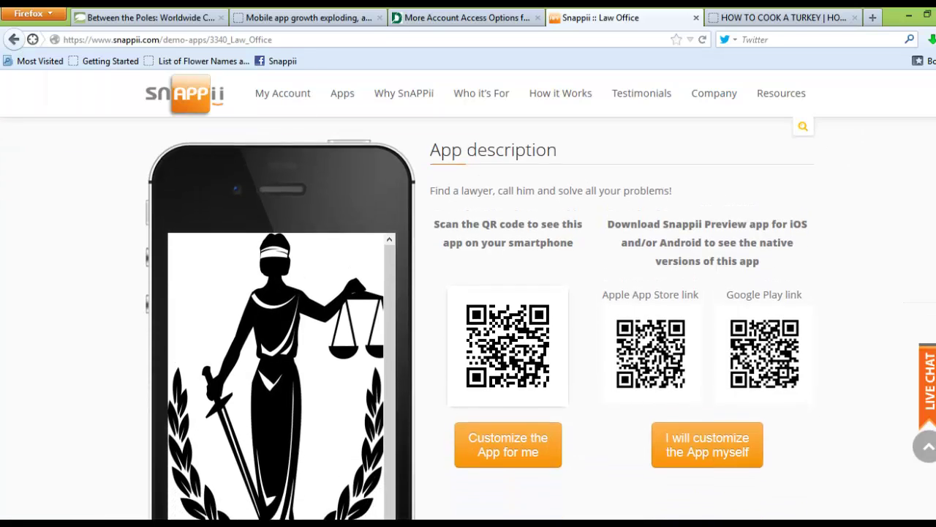
{"action": "left_click", "coordinate": [308, 59]}
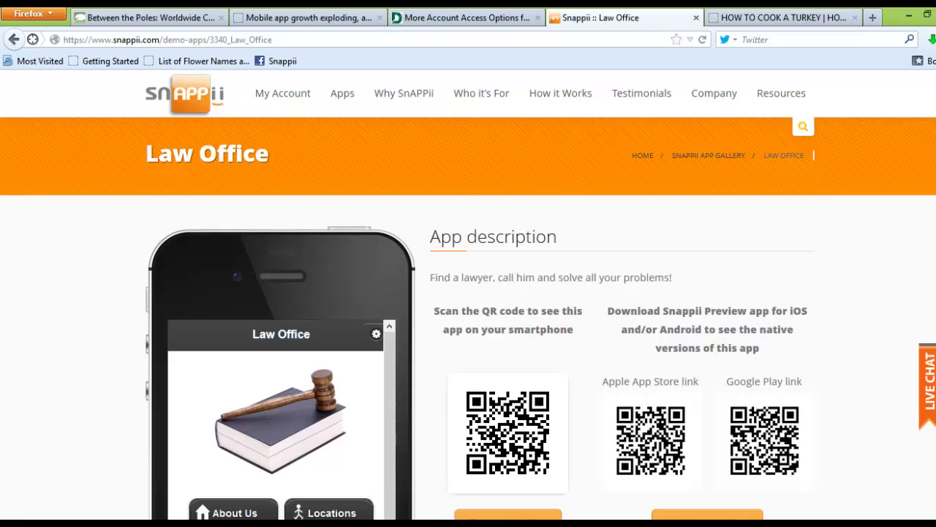
{"action": "scroll", "coordinate": [396, 418], "scroll_direction": "down", "scroll_amount": 1}
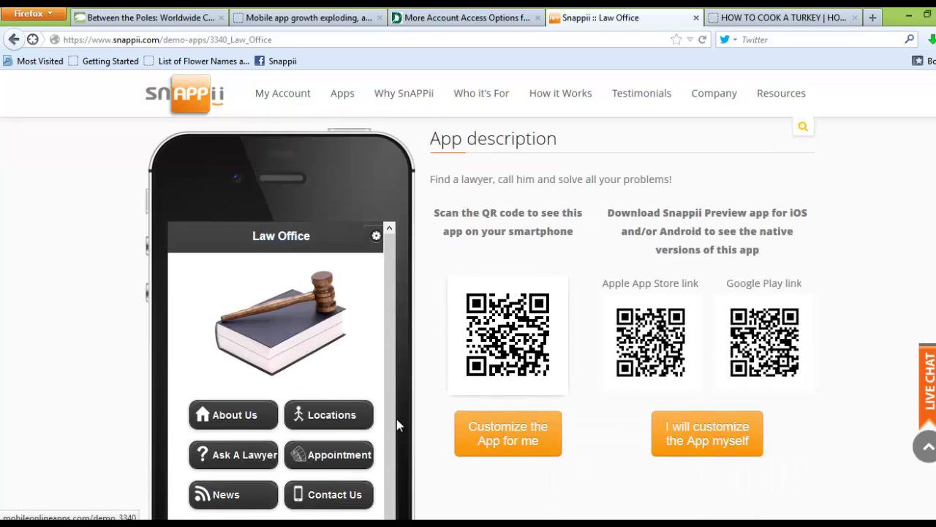
{"action": "scroll", "coordinate": [570, 272], "scroll_direction": "down", "scroll_amount": 1}
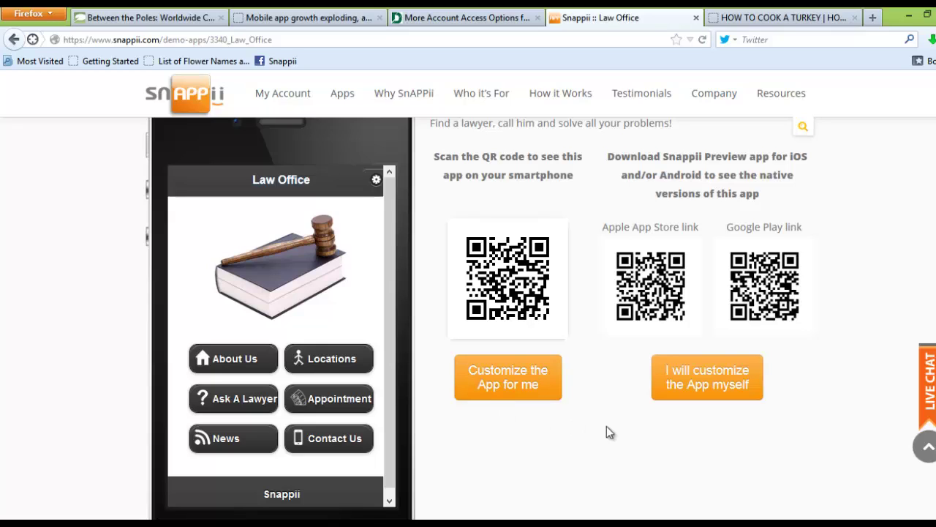
Customize the template yourself and save it as 'My Law Firm', acknowledging the confirmation.
{"action": "left_click", "coordinate": [691, 386]}
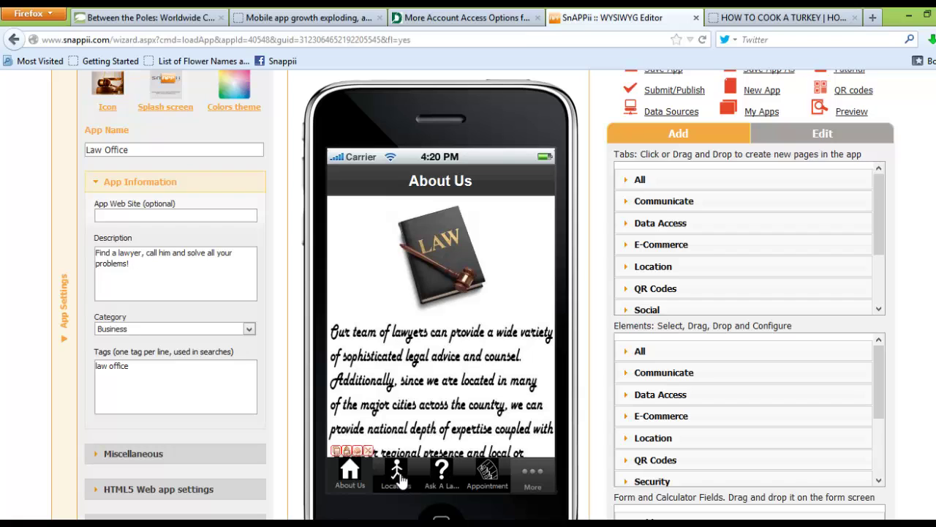
{"action": "scroll", "coordinate": [506, 316], "scroll_direction": "up", "scroll_amount": 2}
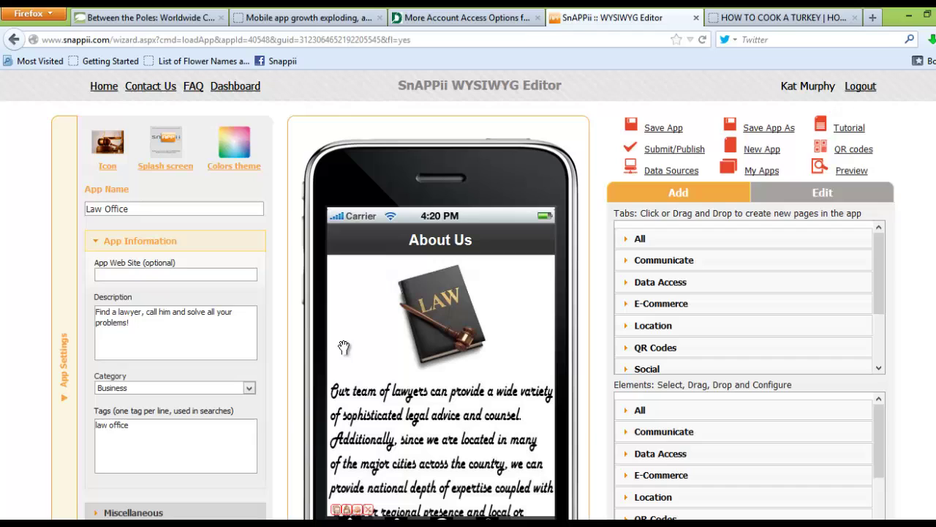
{"action": "left_click", "coordinate": [768, 131]}
{"action": "type", "text": "M"}
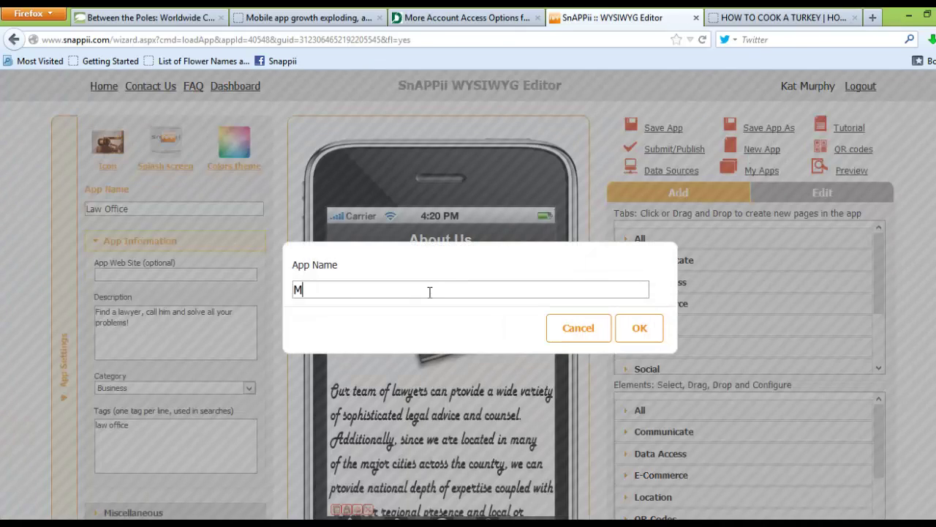
{"action": "type", "text": "y Law Firm"}
{"action": "left_click", "coordinate": [635, 329]}
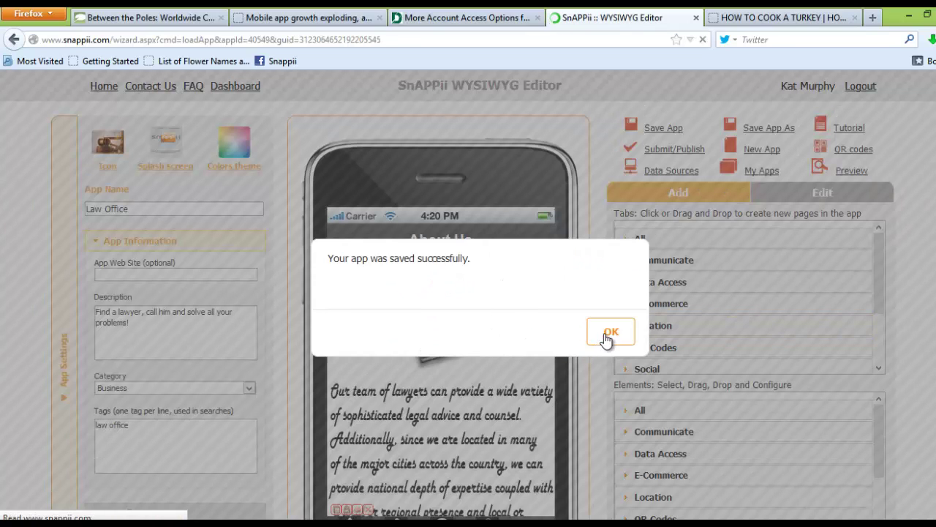
{"action": "left_click", "coordinate": [606, 339]}
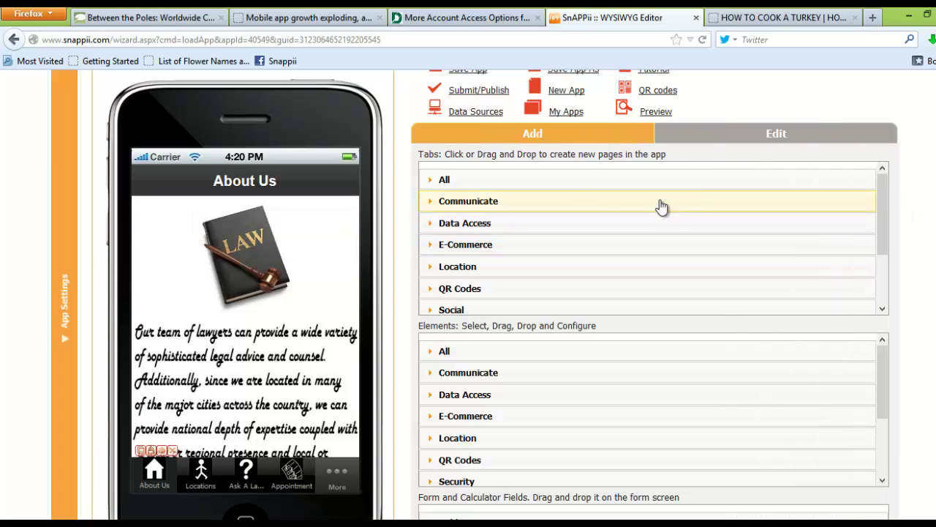
Expand the All categories for both page types and elements.
{"action": "left_click", "coordinate": [566, 183]}
{"action": "left_click", "coordinate": [534, 351]}
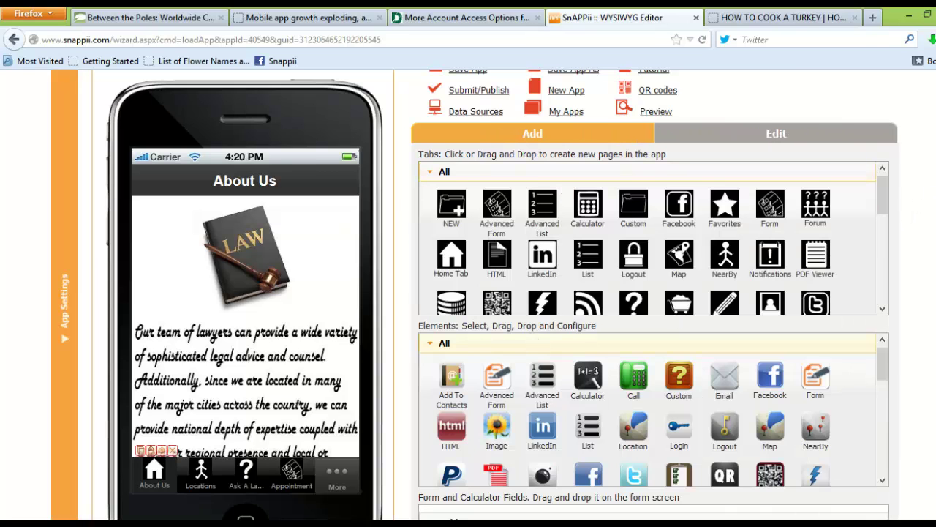
{"action": "scroll", "coordinate": [500, 288], "scroll_direction": "up", "scroll_amount": 2}
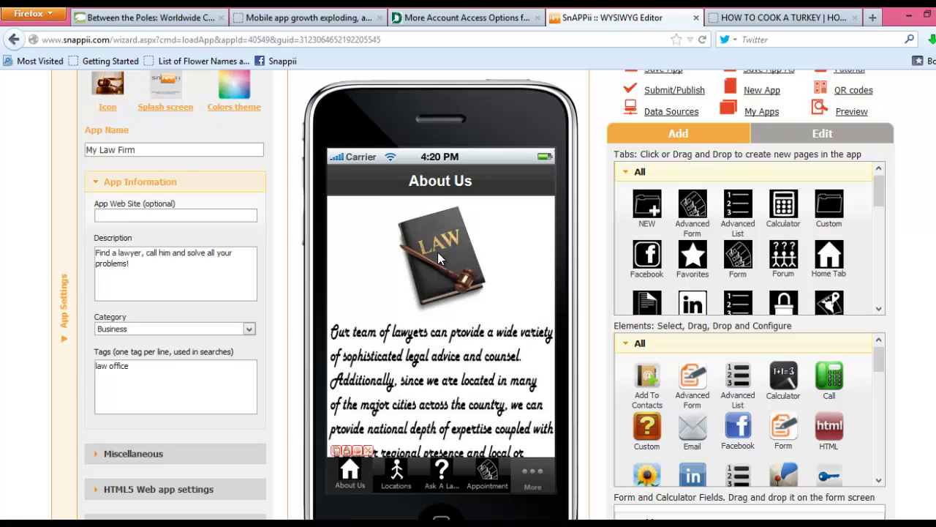
Swap the About Us LAW book picture for the briefcase-and-money image and nudge it lower.
{"action": "left_click_drag", "start_coordinate": [439, 259], "coordinate": [442, 276]}
{"action": "left_click", "coordinate": [482, 216]}
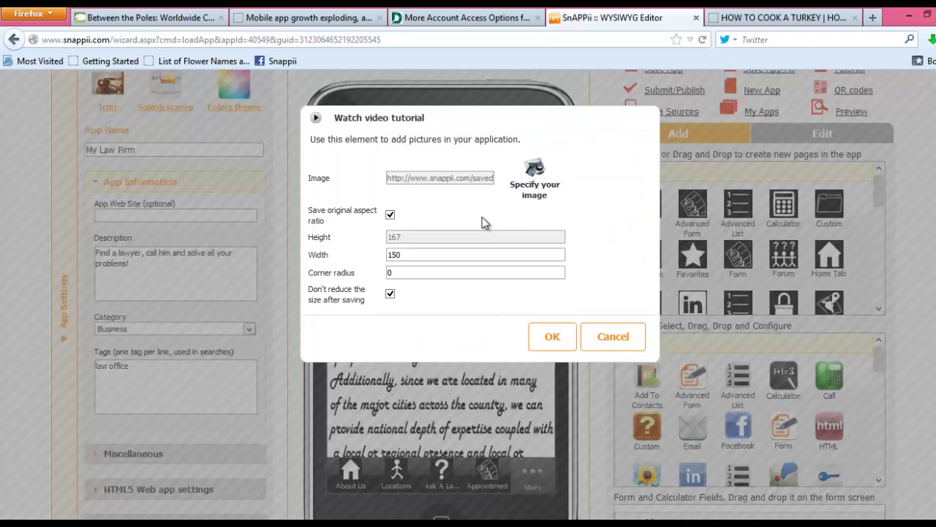
{"action": "left_click", "coordinate": [531, 173]}
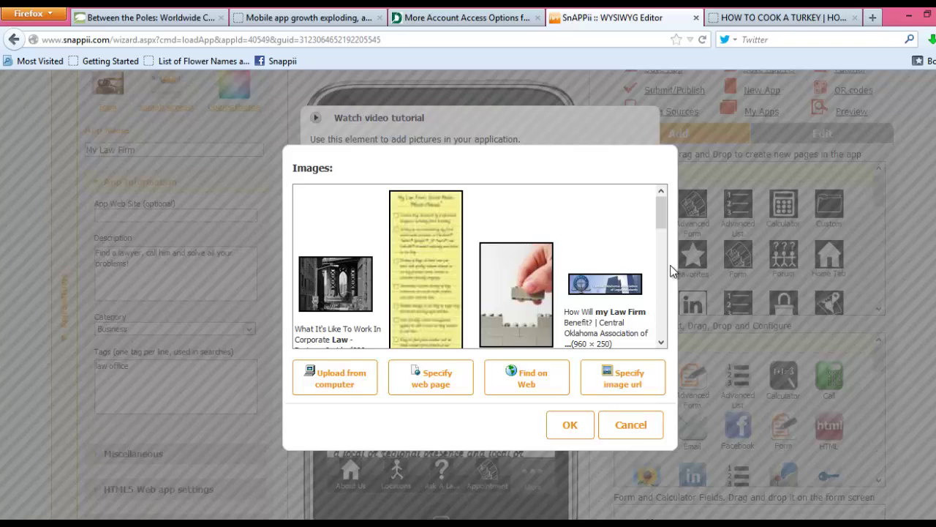
{"action": "mouse_move", "coordinate": [662, 221]}
{"action": "left_mouse_down"}
{"action": "mouse_move", "coordinate": [661, 231]}
{"action": "mouse_move", "coordinate": [664, 213]}
{"action": "mouse_move", "coordinate": [662, 234]}
{"action": "left_mouse_up"}
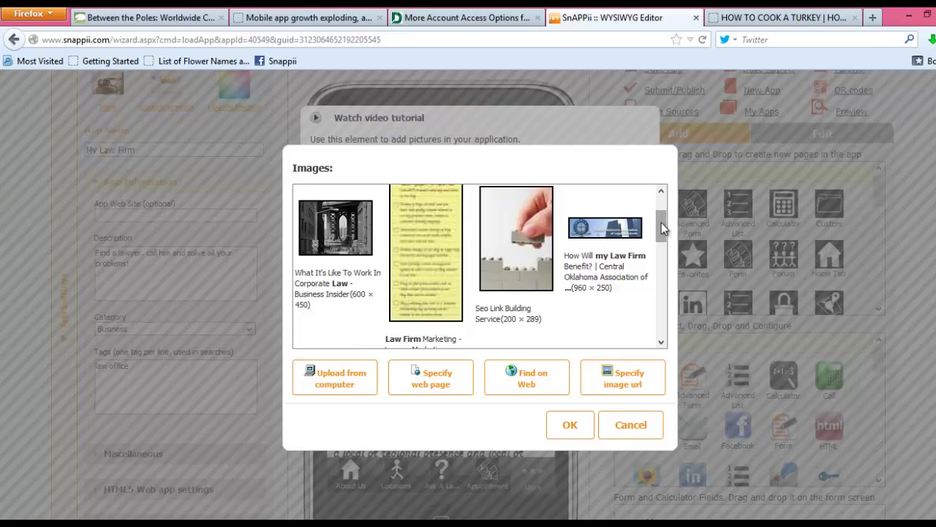
{"action": "left_click_drag", "start_coordinate": [661, 227], "coordinate": [661, 259]}
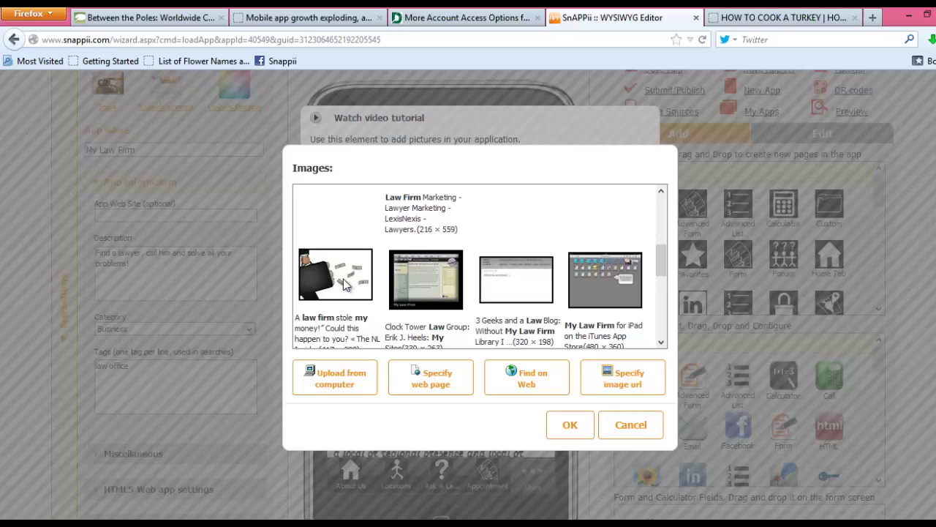
{"action": "left_click", "coordinate": [345, 284]}
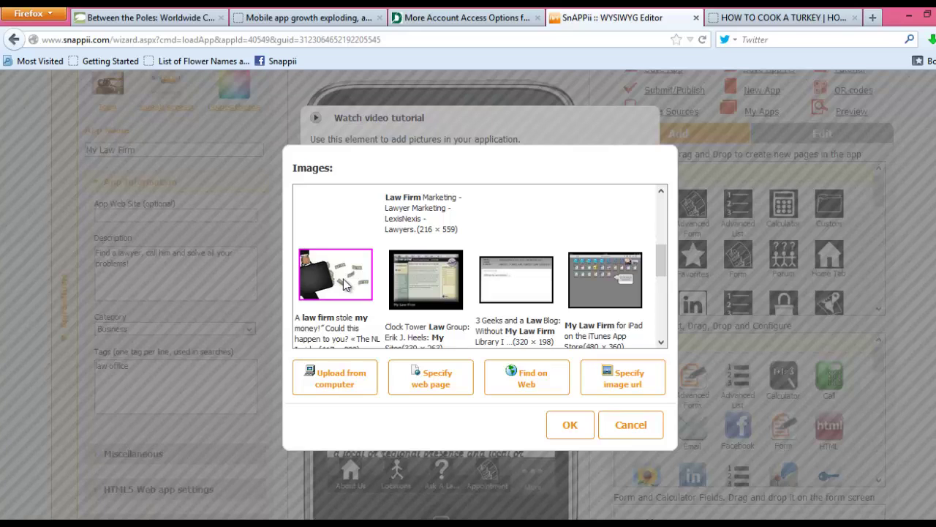
{"action": "left_click", "coordinate": [572, 427]}
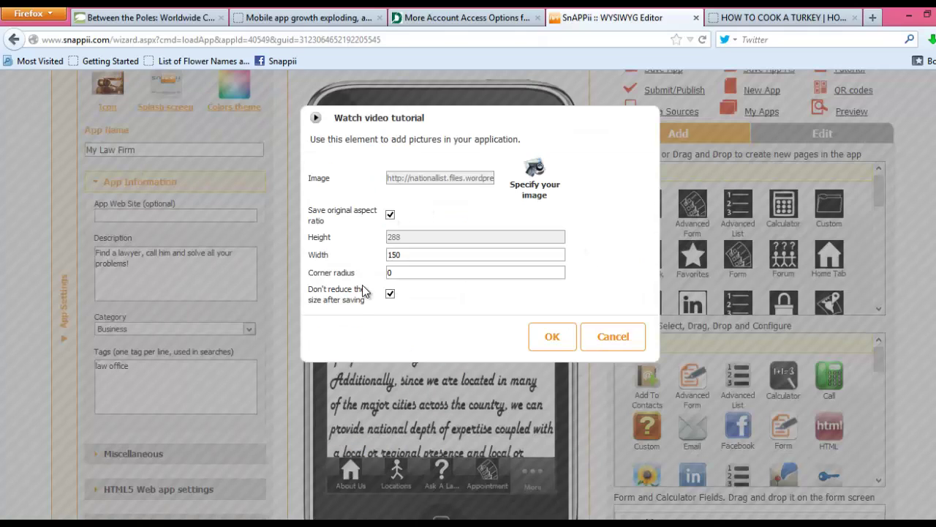
{"action": "left_click", "coordinate": [539, 336]}
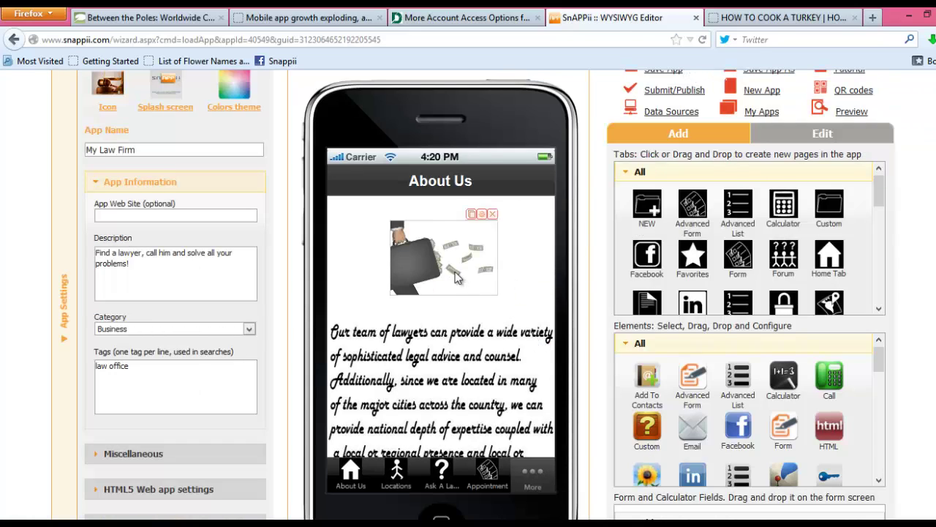
{"action": "left_click_drag", "start_coordinate": [455, 275], "coordinate": [497, 284]}
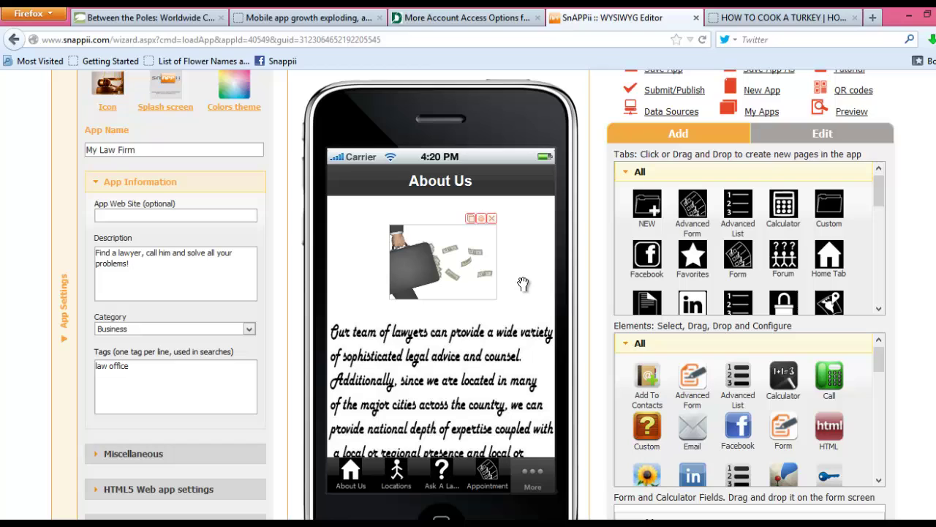
Go to the Contact Us page under More and open the Call Us button's settings.
{"action": "left_click", "coordinate": [542, 486]}
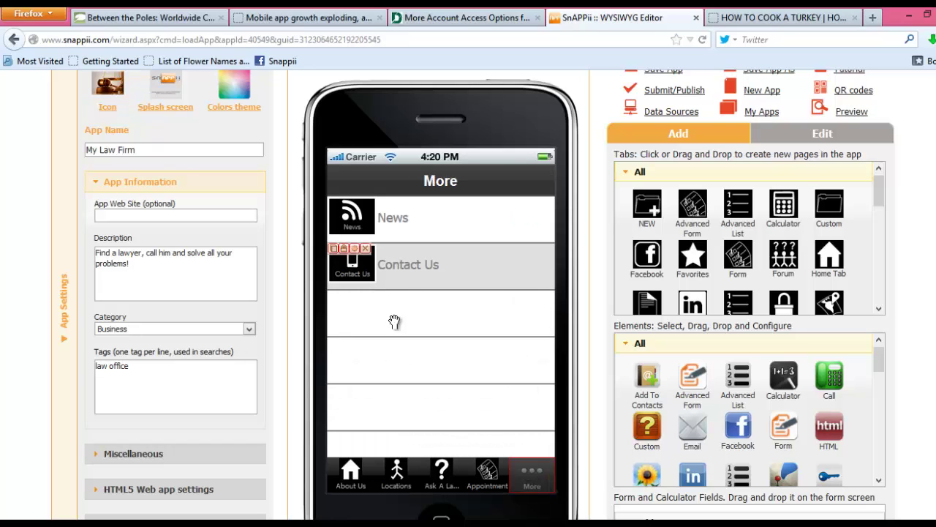
{"action": "left_click", "coordinate": [400, 278]}
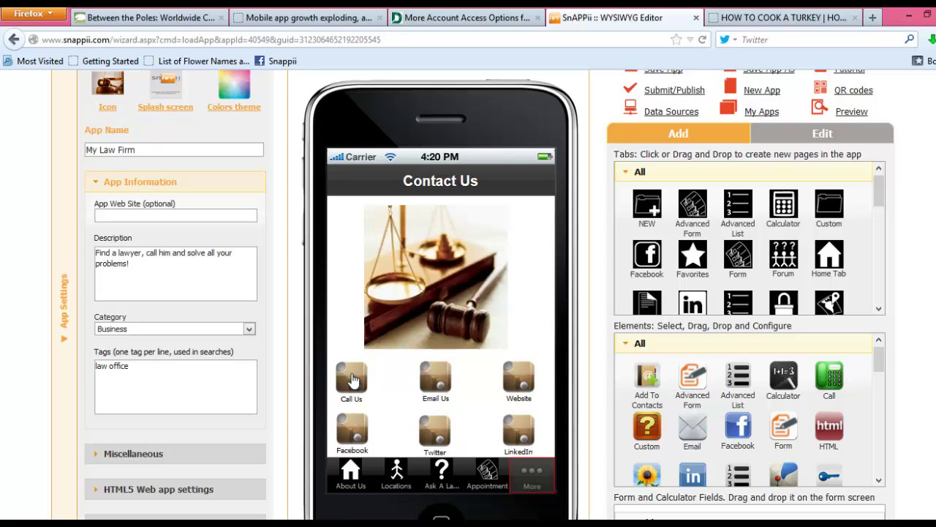
{"action": "left_click", "coordinate": [353, 379]}
{"action": "double_click", "coordinate": [358, 361]}
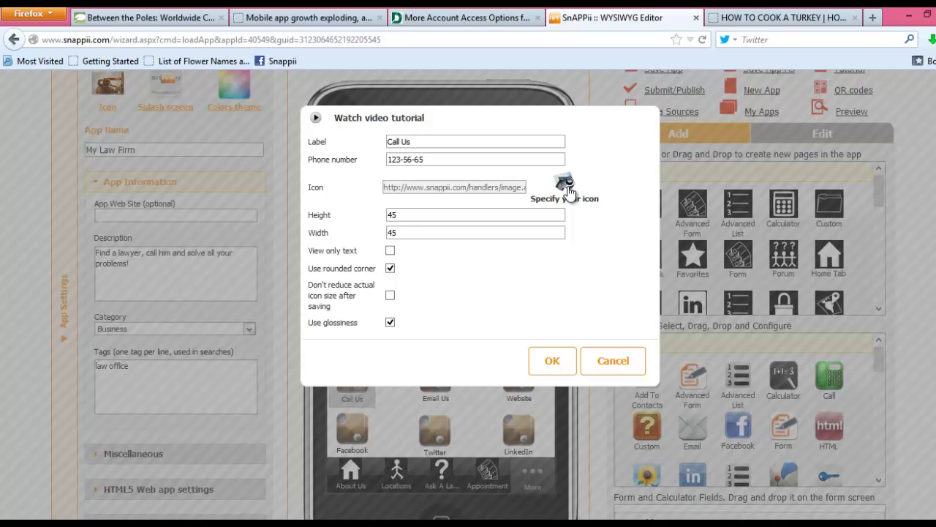
Give Call Us width 65 and text-only view, shift it right, then inspect Website settings.
{"action": "left_click", "coordinate": [421, 143]}
{"action": "left_click_drag", "start_coordinate": [420, 142], "coordinate": [341, 150]}
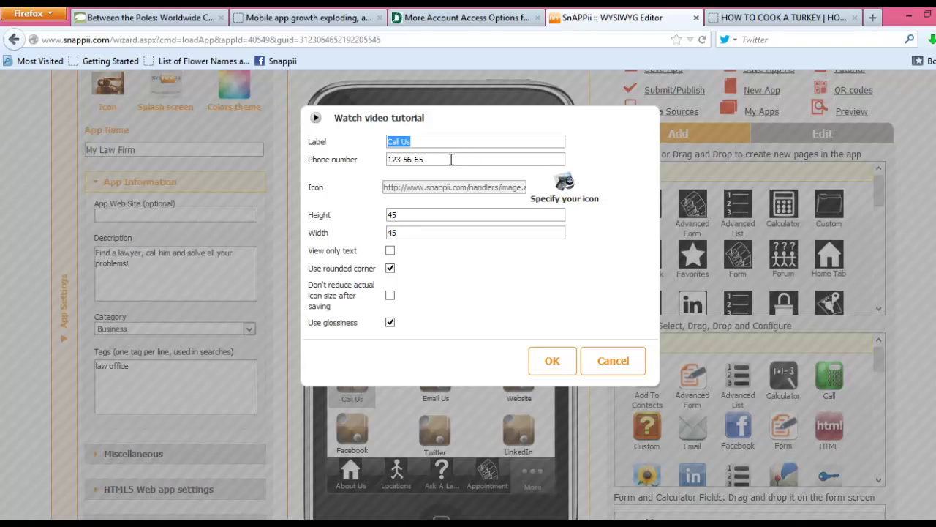
{"action": "left_click_drag", "start_coordinate": [452, 160], "coordinate": [352, 165]}
{"action": "left_click_drag", "start_coordinate": [417, 232], "coordinate": [289, 232]}
{"action": "type", "text": "65"}
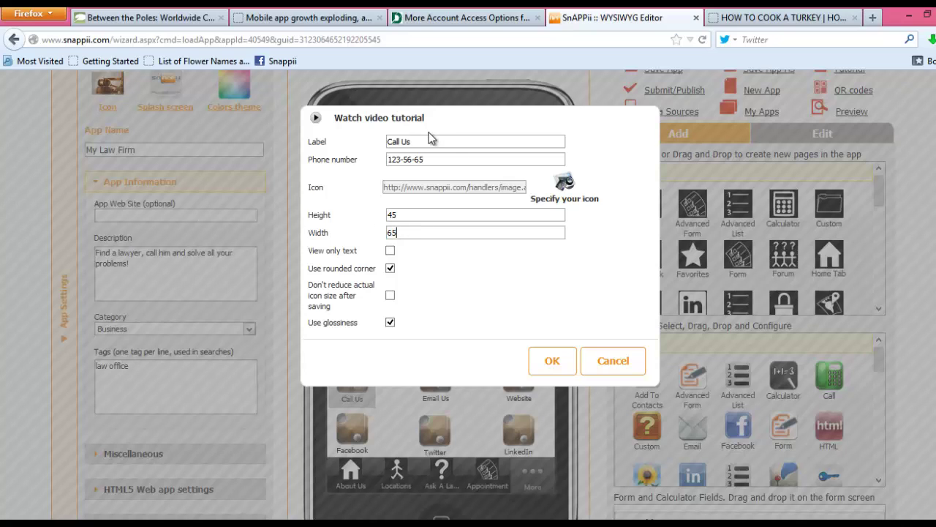
{"action": "left_click", "coordinate": [390, 251]}
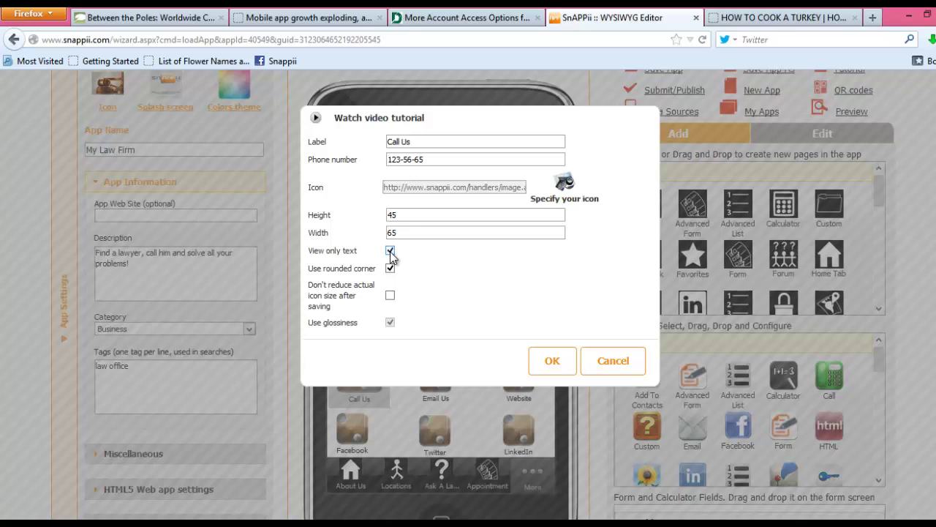
{"action": "left_click", "coordinate": [556, 363]}
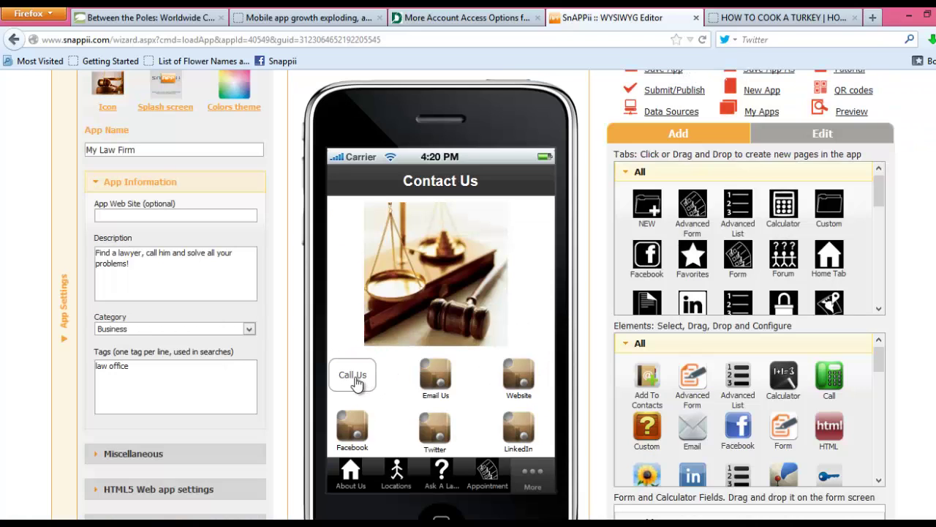
{"action": "left_click_drag", "start_coordinate": [357, 375], "coordinate": [364, 375]}
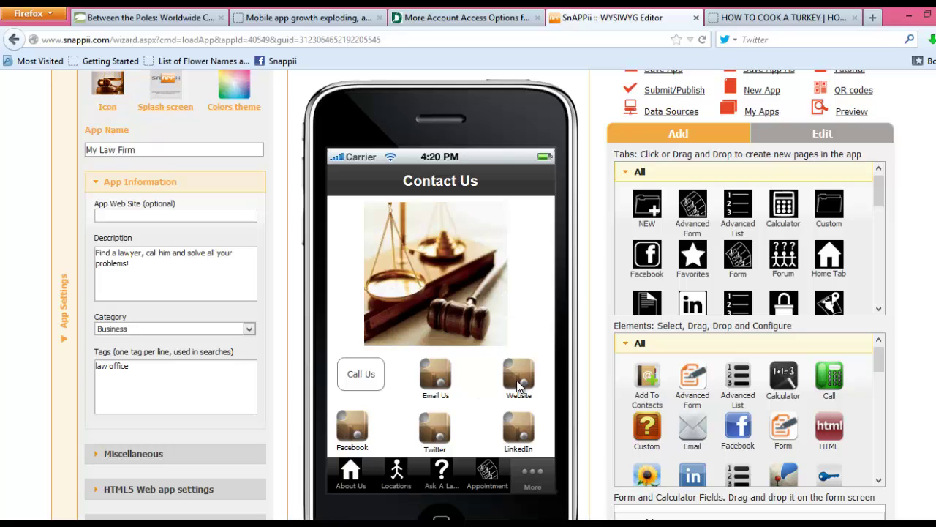
{"action": "left_click", "coordinate": [530, 361]}
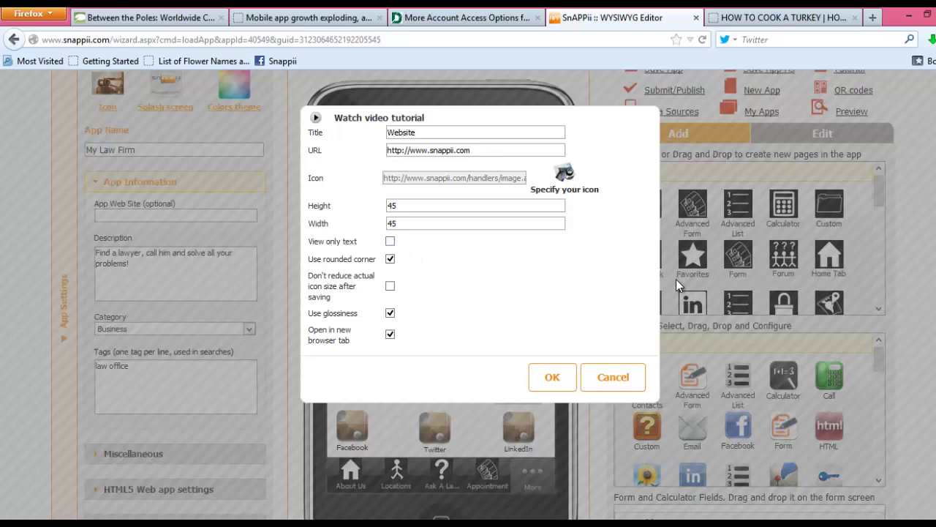
{"action": "left_click", "coordinate": [622, 379]}
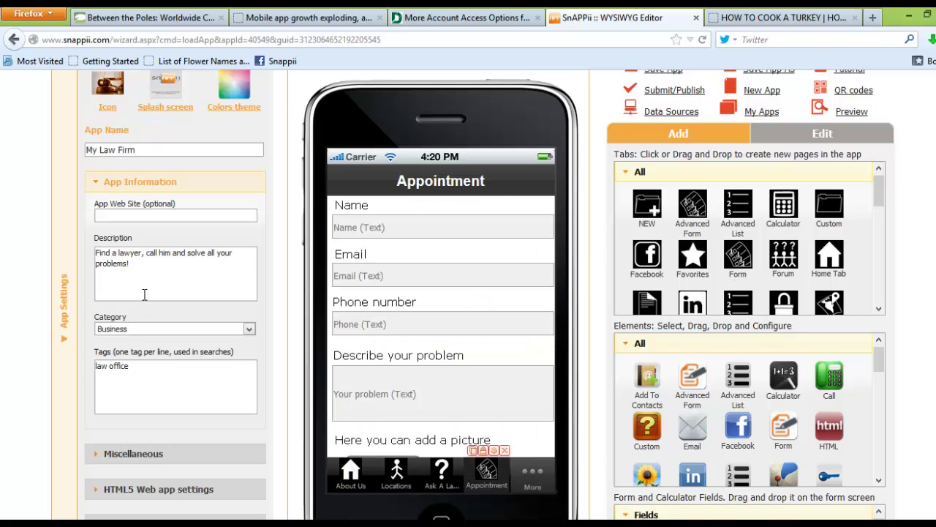
Select the app description text, enter the Tags field, and scroll the page down and back.
{"action": "scroll", "coordinate": [144, 292], "scroll_direction": "up", "scroll_amount": 2}
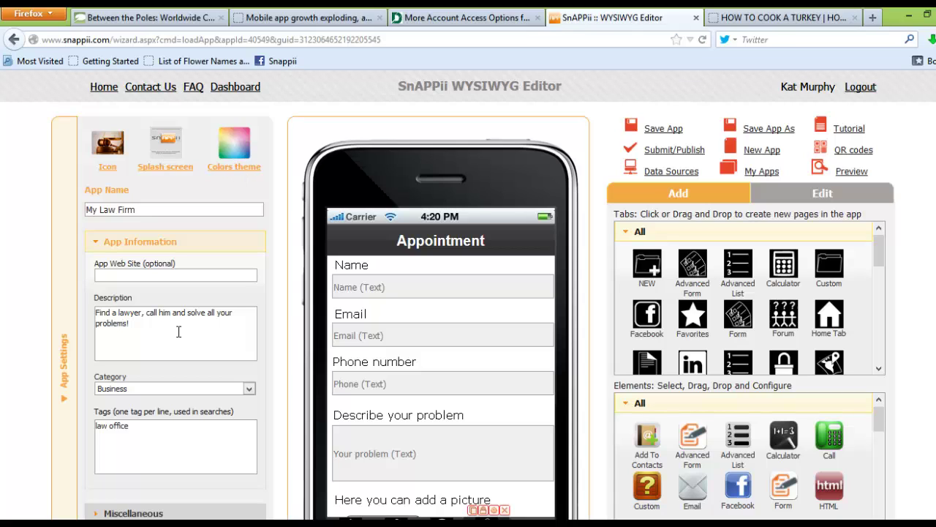
{"action": "left_click_drag", "start_coordinate": [164, 330], "coordinate": [87, 313]}
{"action": "left_click", "coordinate": [143, 328]}
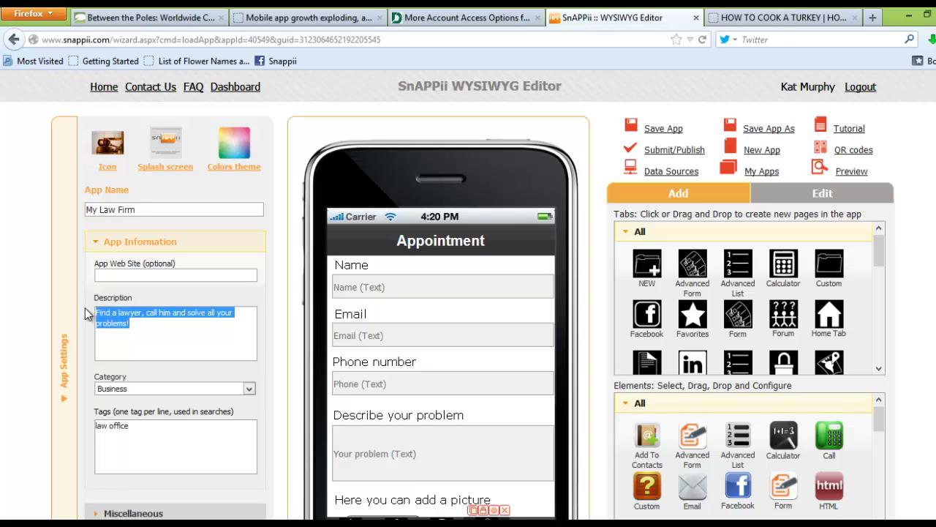
{"action": "left_click", "coordinate": [135, 430]}
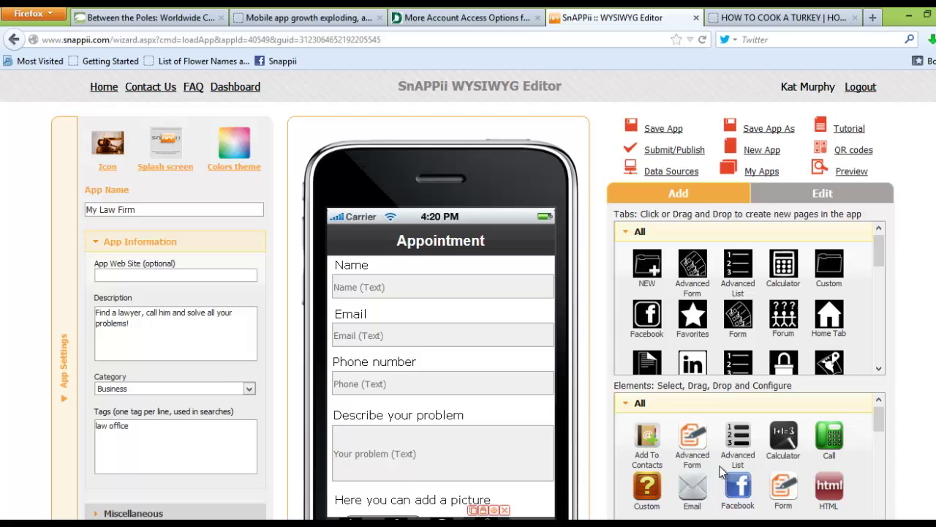
{"action": "scroll", "coordinate": [922, 294], "scroll_direction": "down", "scroll_amount": 3}
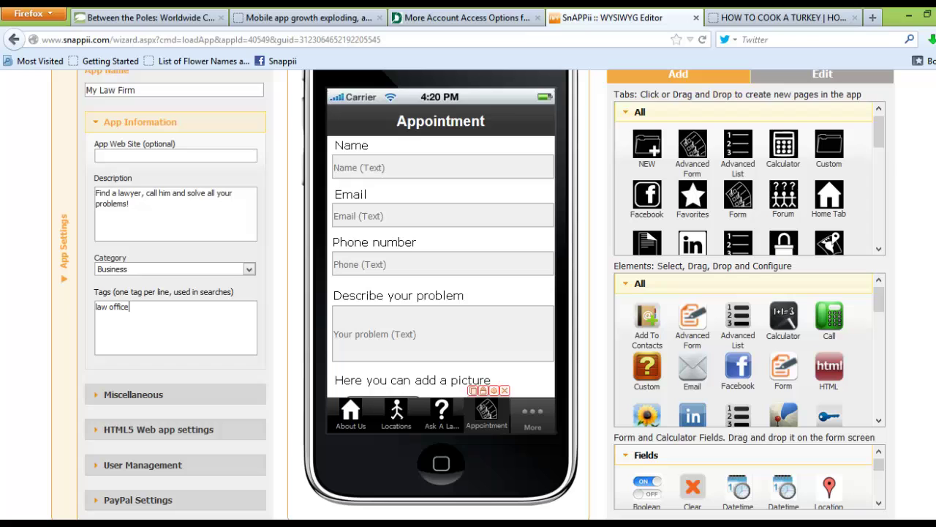
{"action": "scroll", "coordinate": [705, 271], "scroll_direction": "up", "scroll_amount": 3}
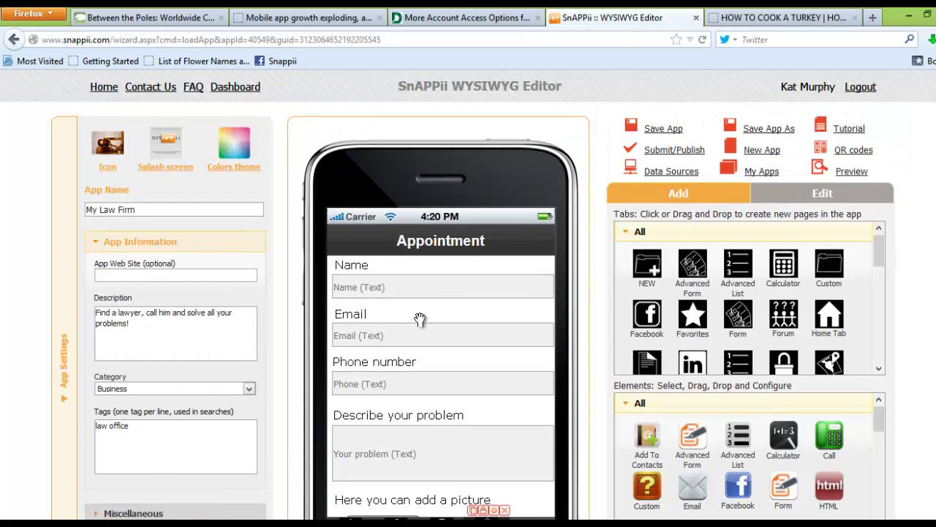